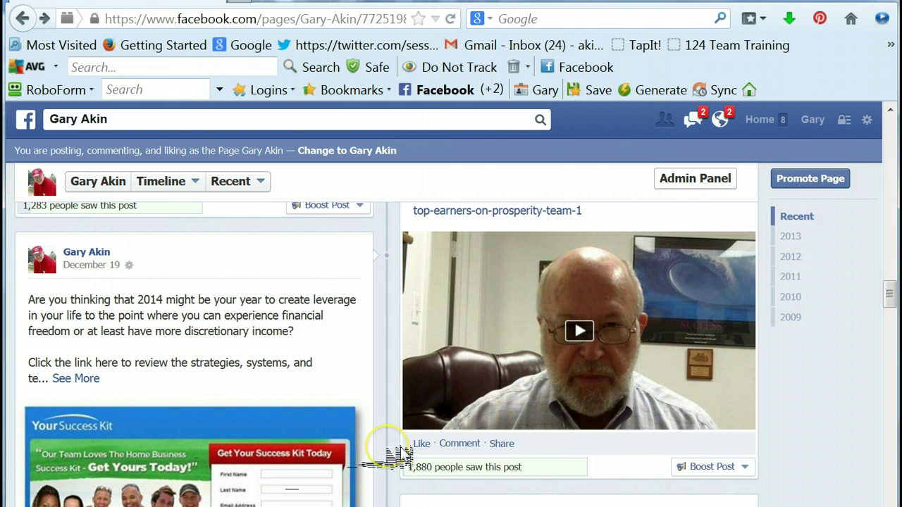
Step: Play the December 20 video post about internet marketing tools used by top earners, and pause it after a few seconds
mouse_move(509, 474)
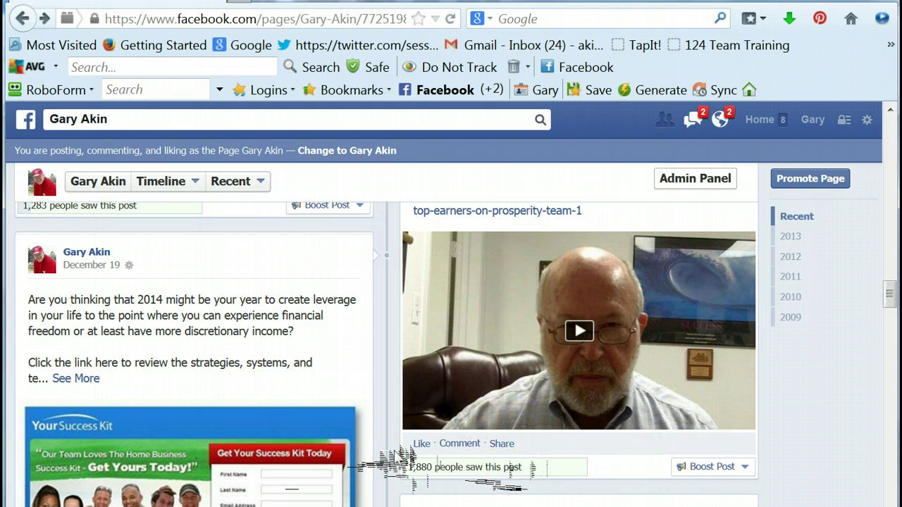
scroll(398, 458, up, 3)
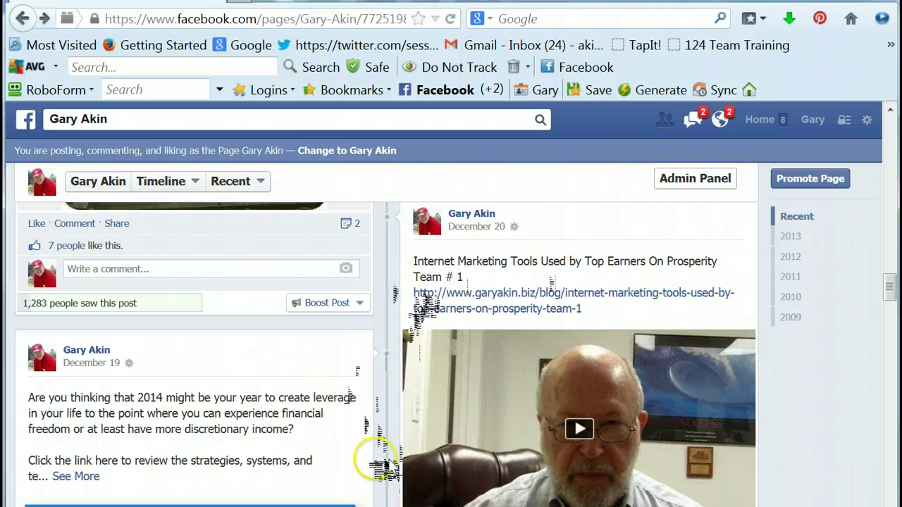
scroll(386, 462, down, 3)
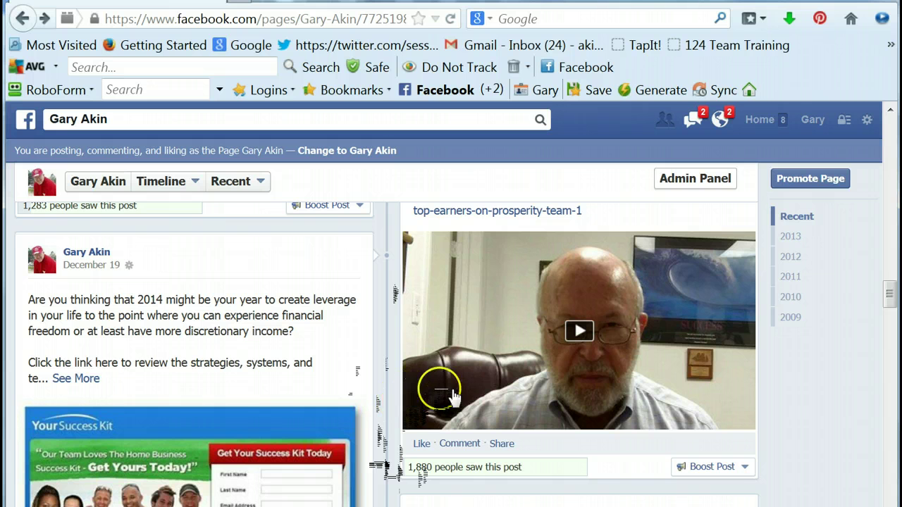
click(600, 338)
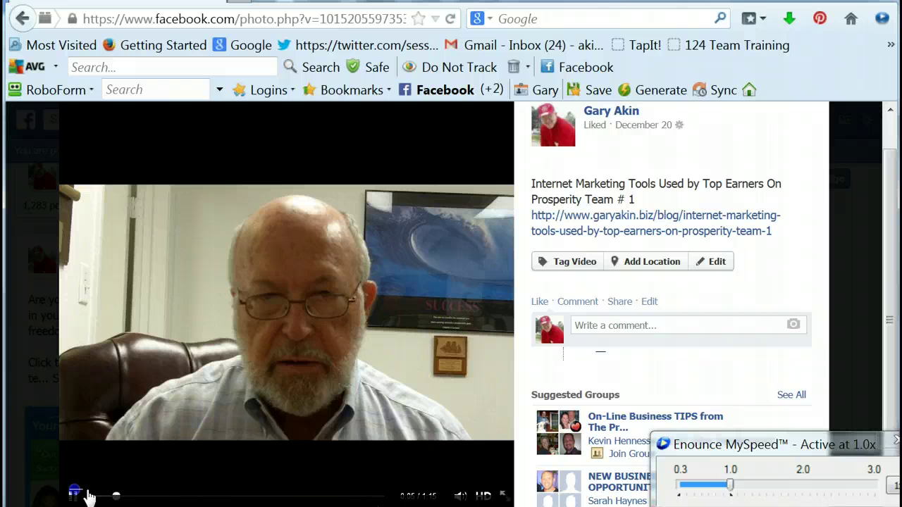
click(87, 497)
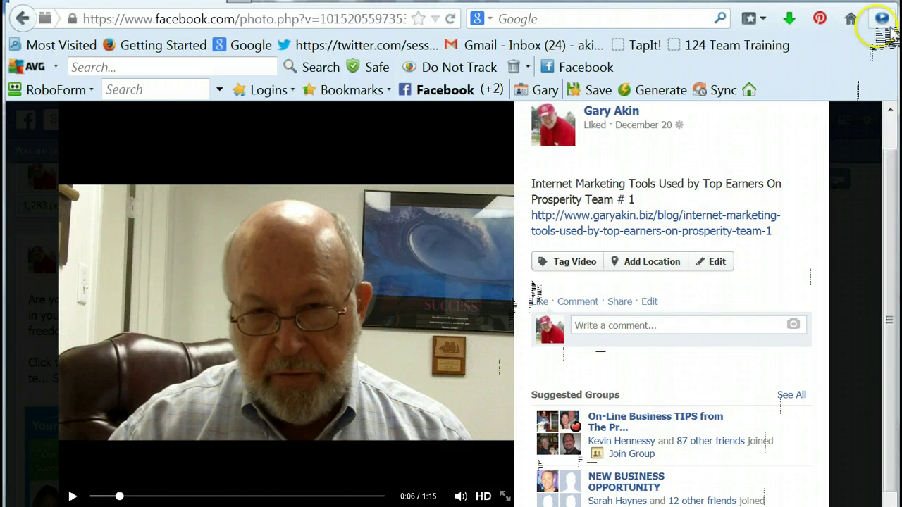
Step: Open NetVideoHunter's list of captured videos and start downloading the last video in it
click(883, 23)
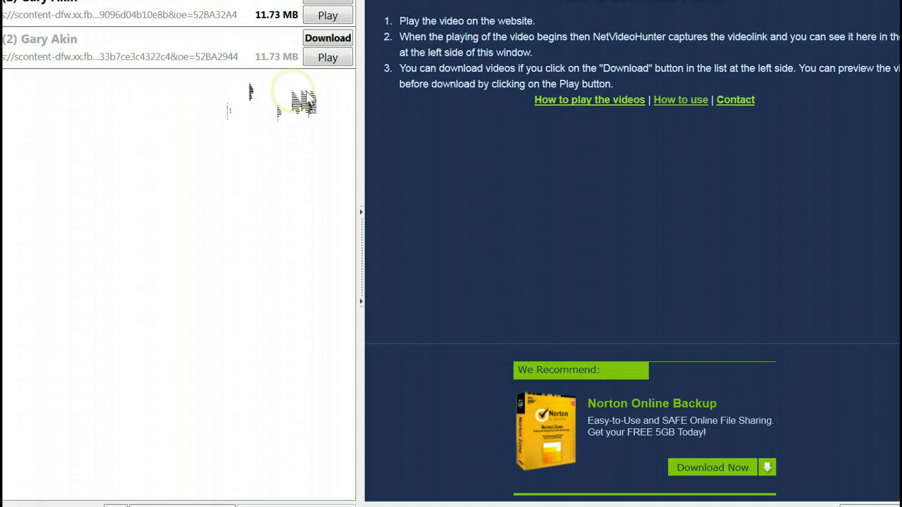
click(328, 39)
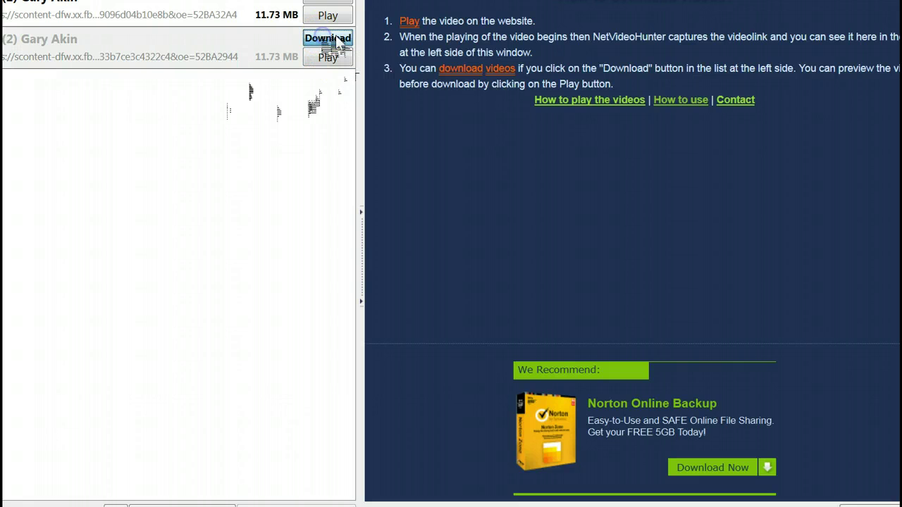
click(335, 41)
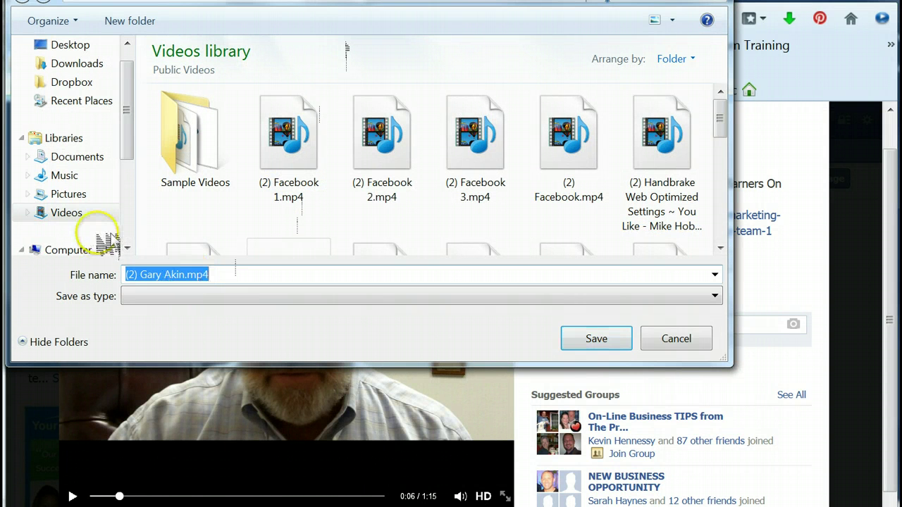
Step: Choose Public Videos as the save folder, name the file Test.mp4, and cancel the save
click(23, 213)
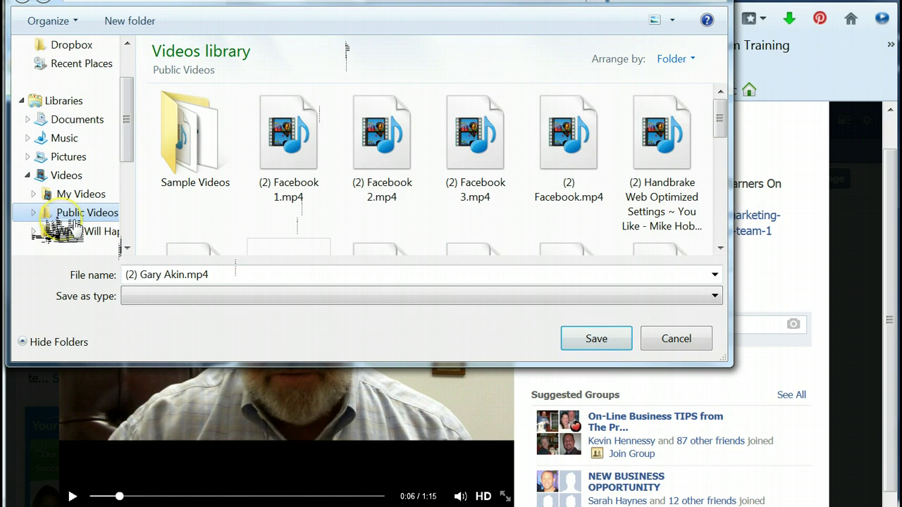
click(195, 276)
double_click(198, 277)
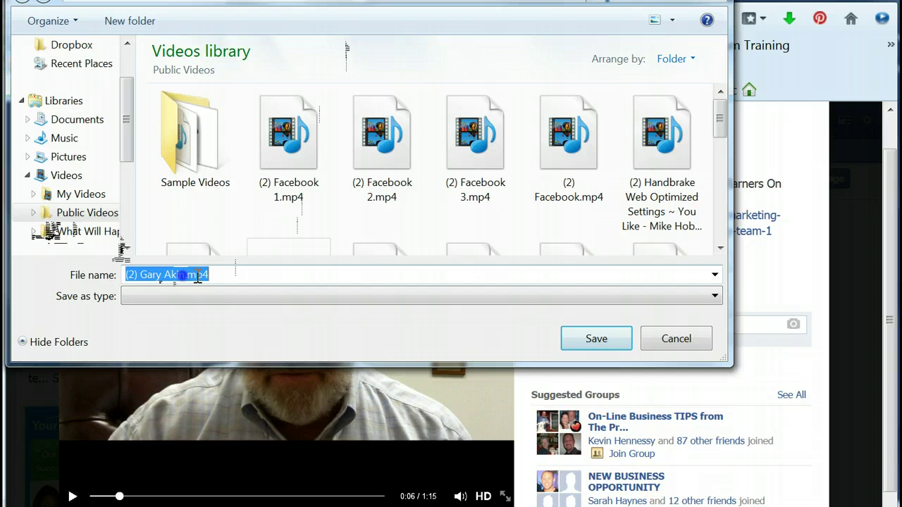
double_click(198, 277)
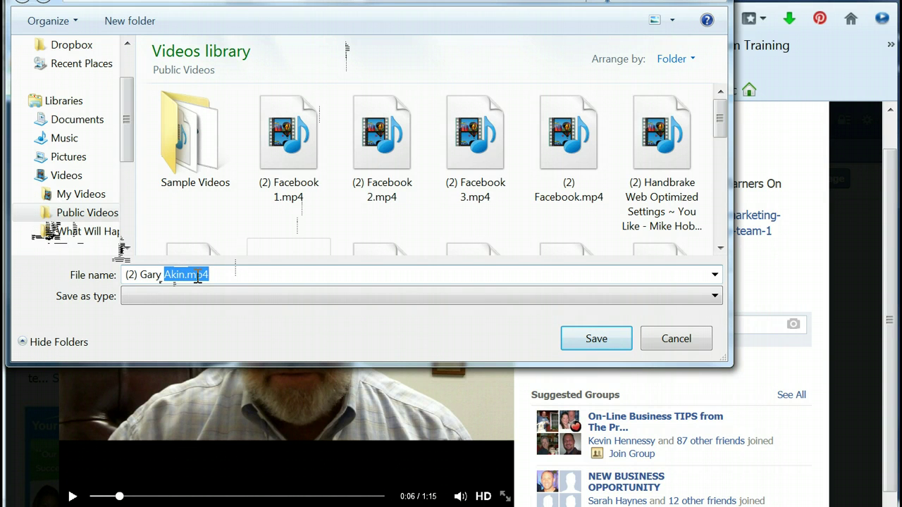
click(198, 277)
drag(184, 275, 84, 272)
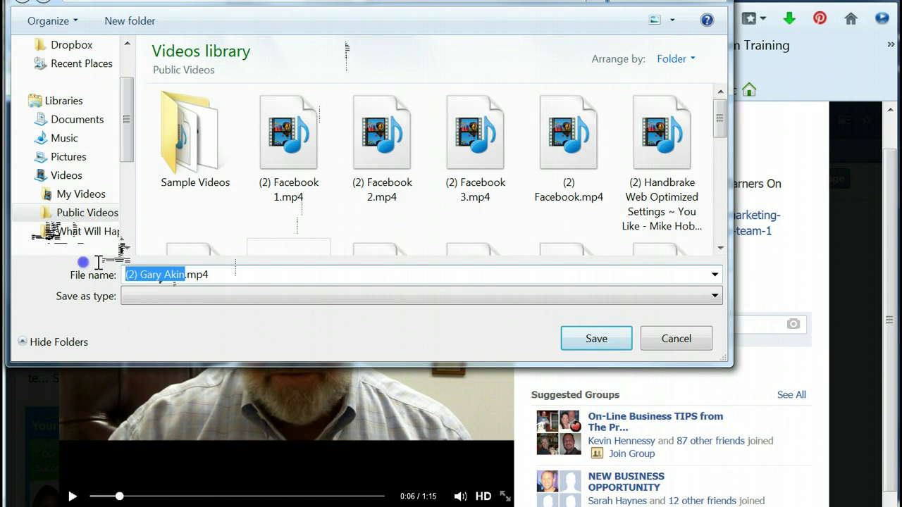
text(T)
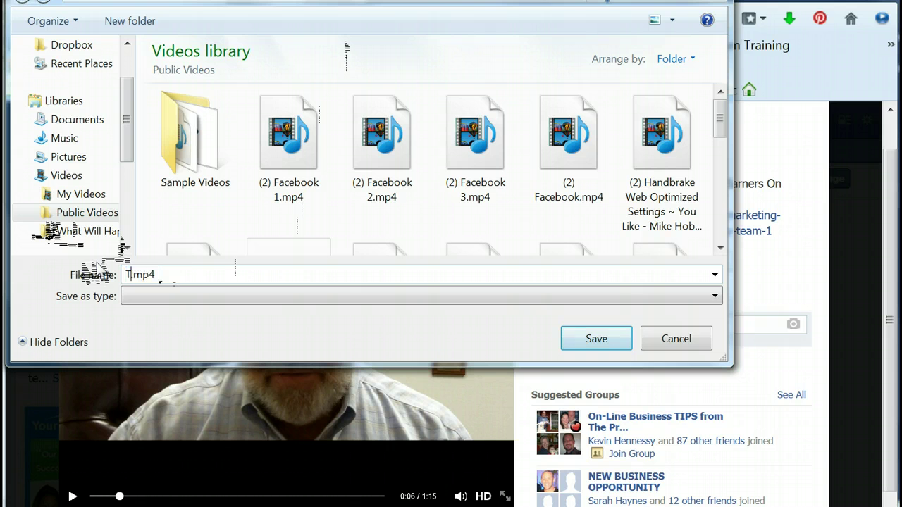
text(es)
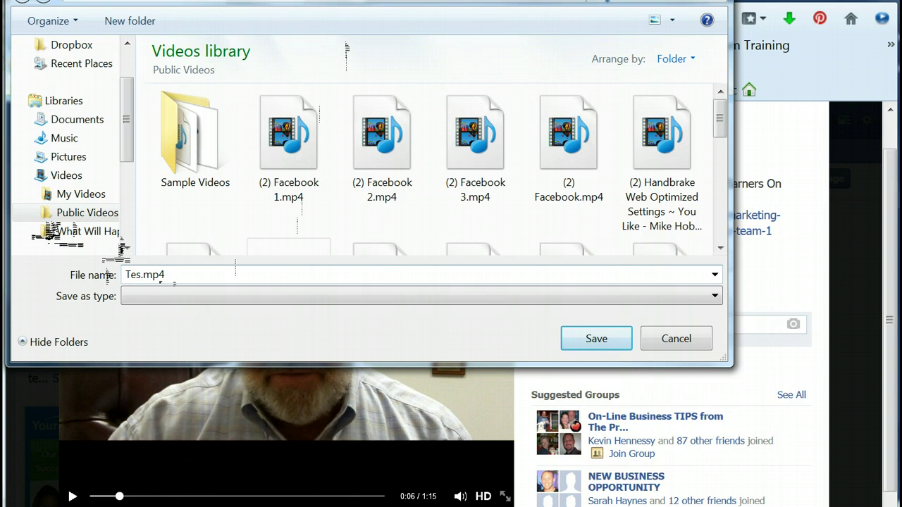
text(t)
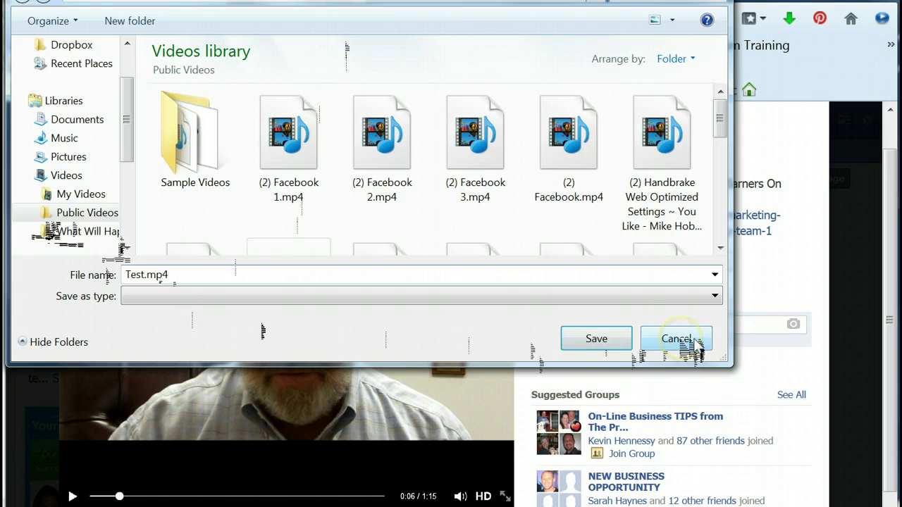
click(677, 339)
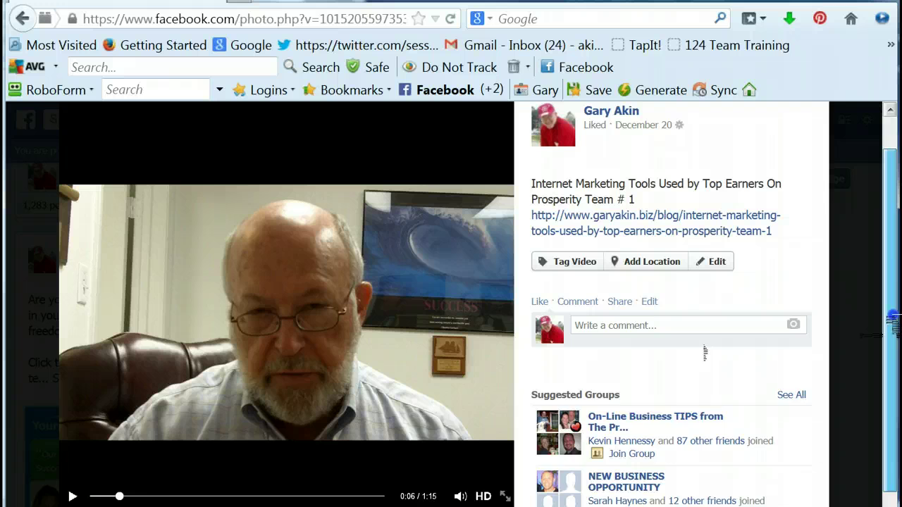
Step: Close the video viewer and start a photo or video upload in the page's post composer
scroll(705, 356, up, 1)
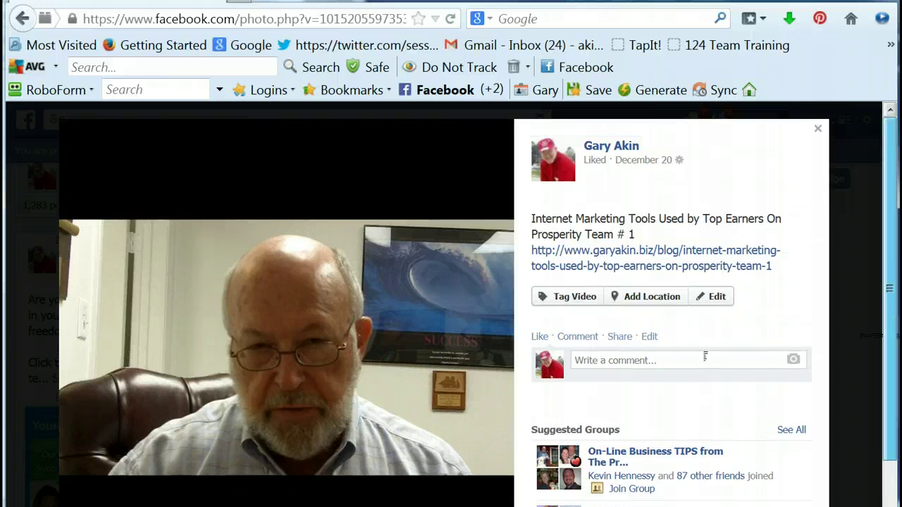
click(818, 130)
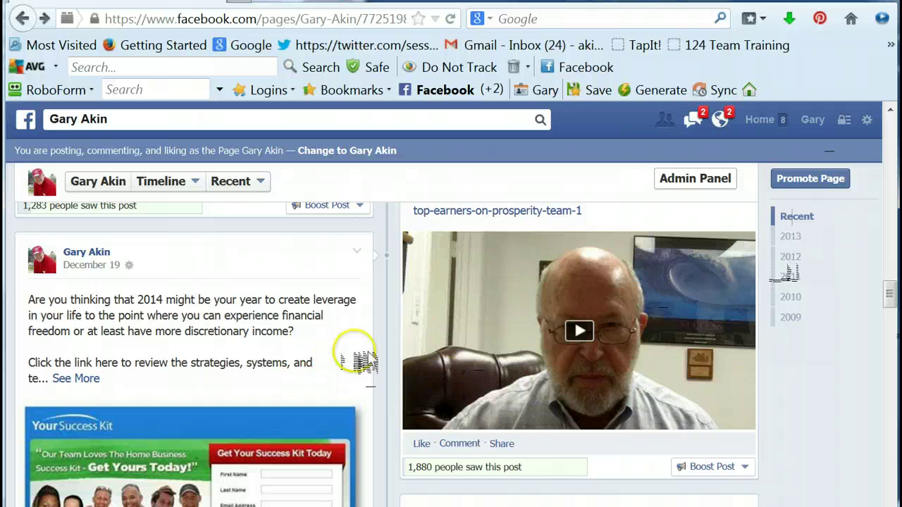
scroll(364, 361, up, 5)
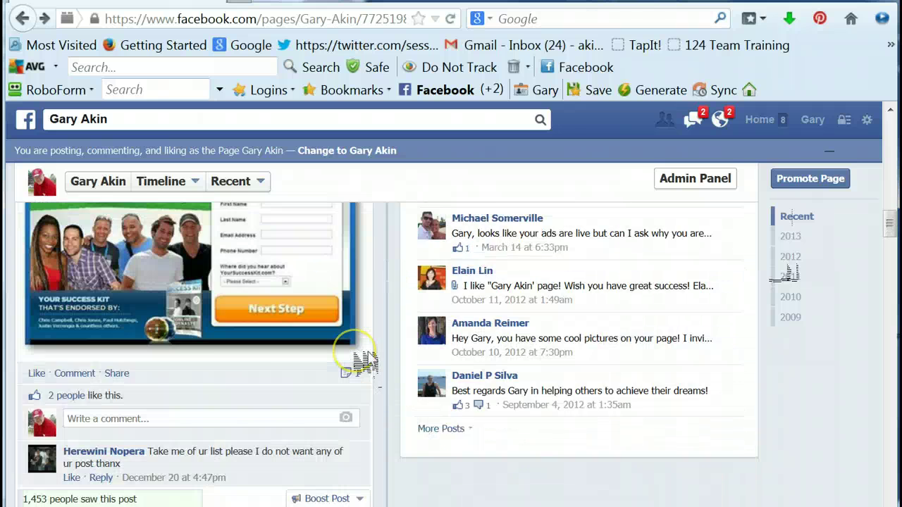
scroll(368, 362, up, 8)
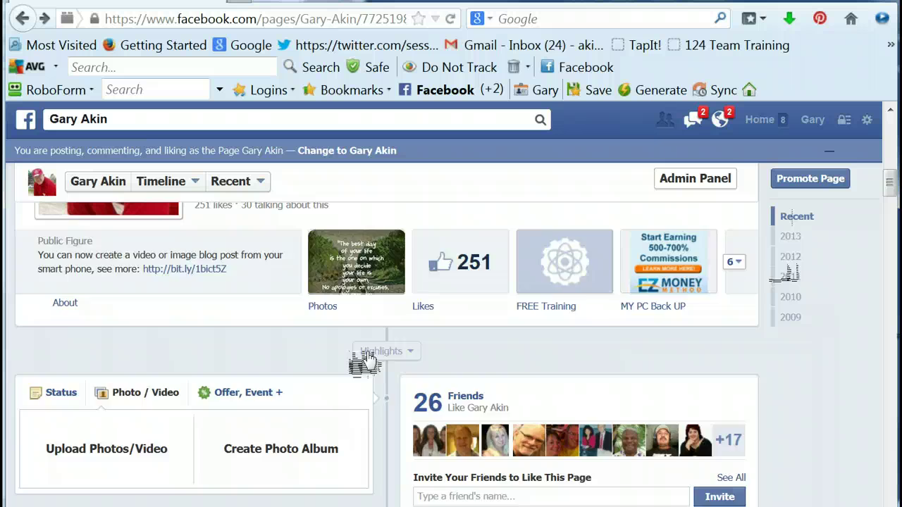
scroll(350, 398, down, 3)
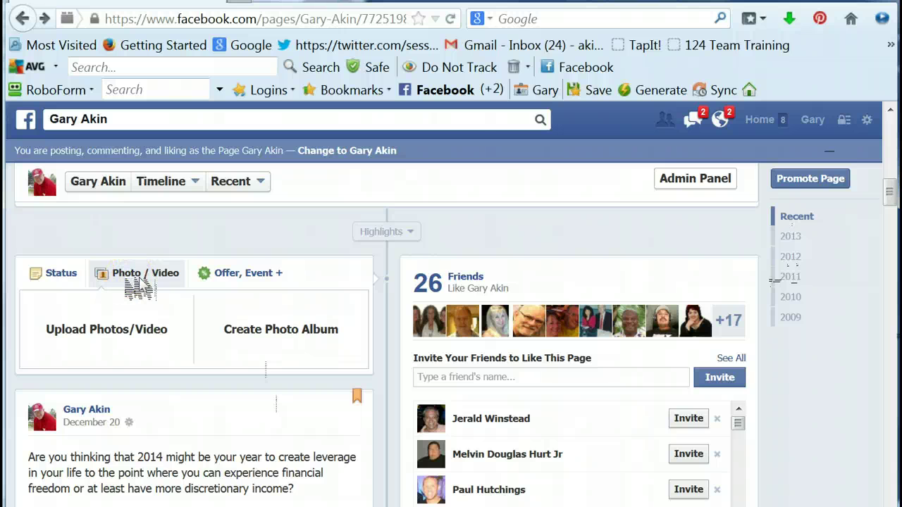
click(118, 341)
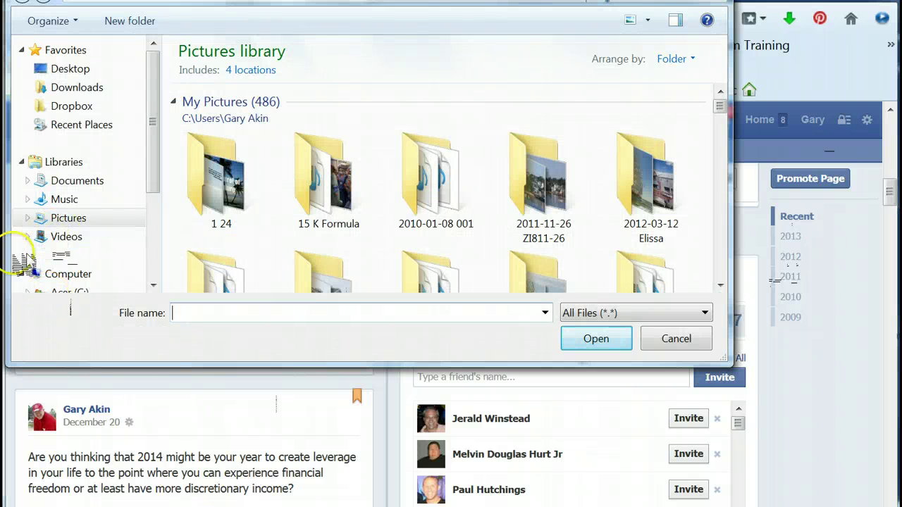
Step: Pick Test.mp4 from the Public Videos folder as the file to upload, and cancel the selection
click(27, 237)
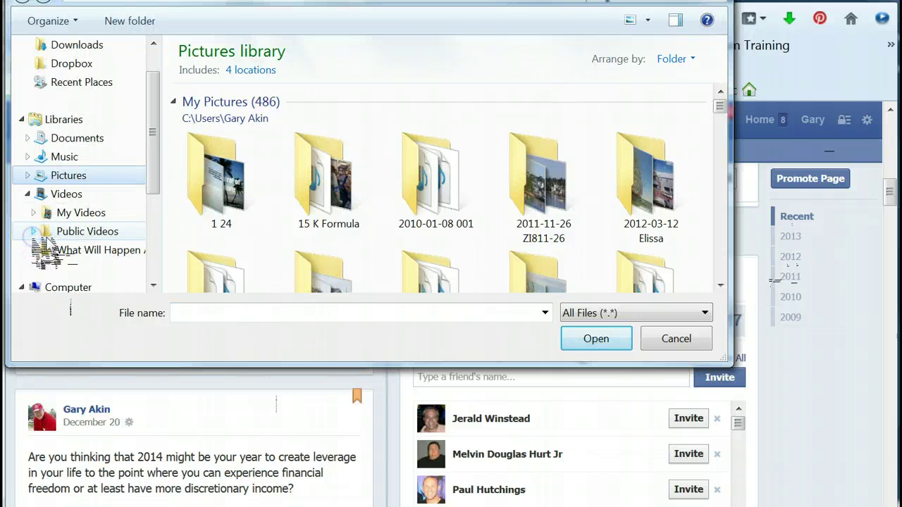
click(60, 232)
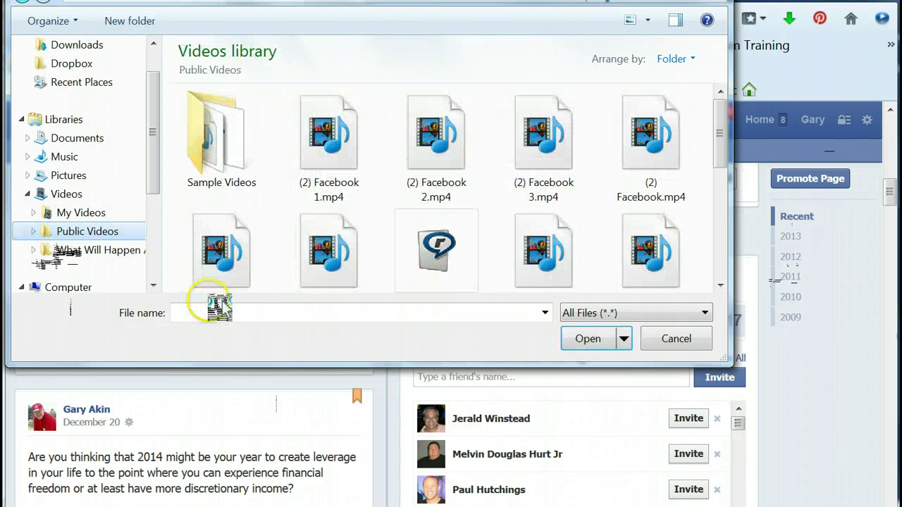
click(206, 310)
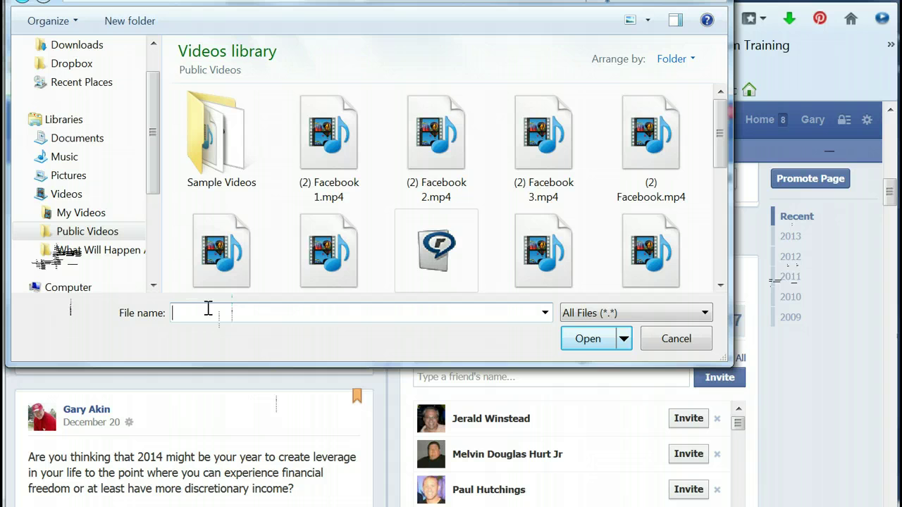
text(te)
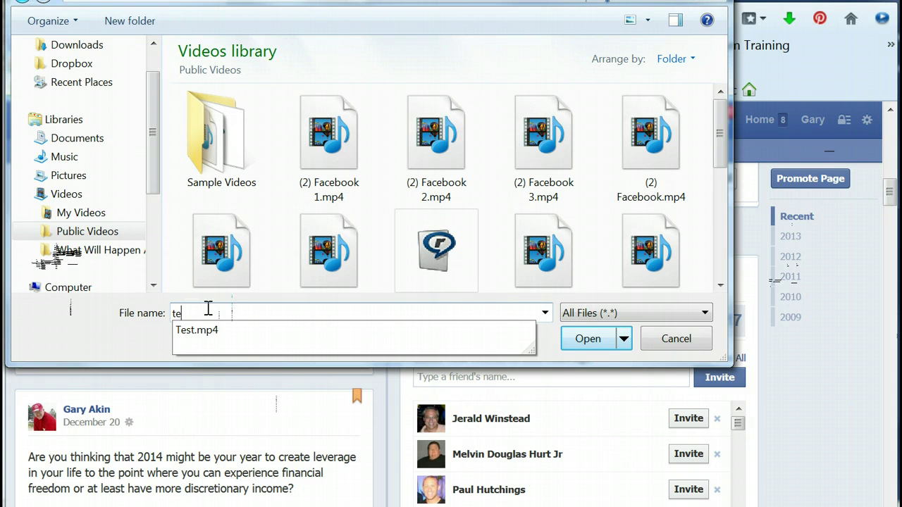
text(st)
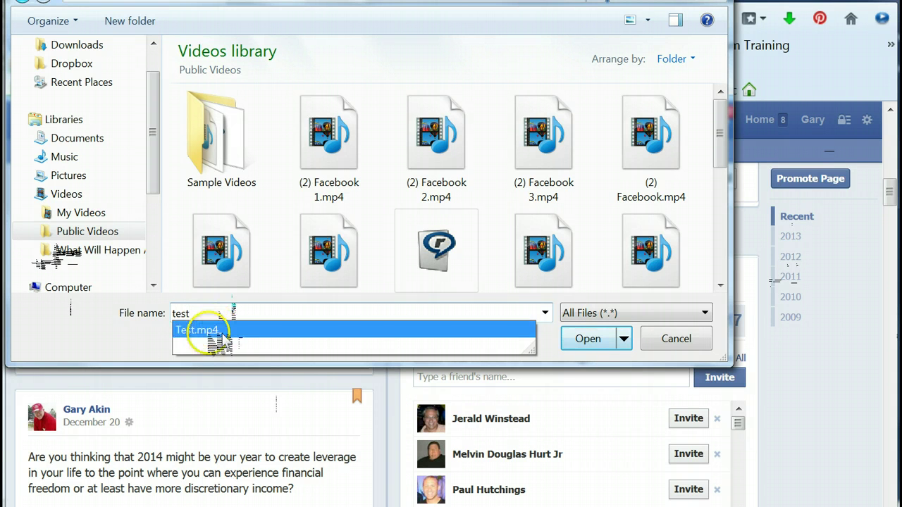
click(211, 337)
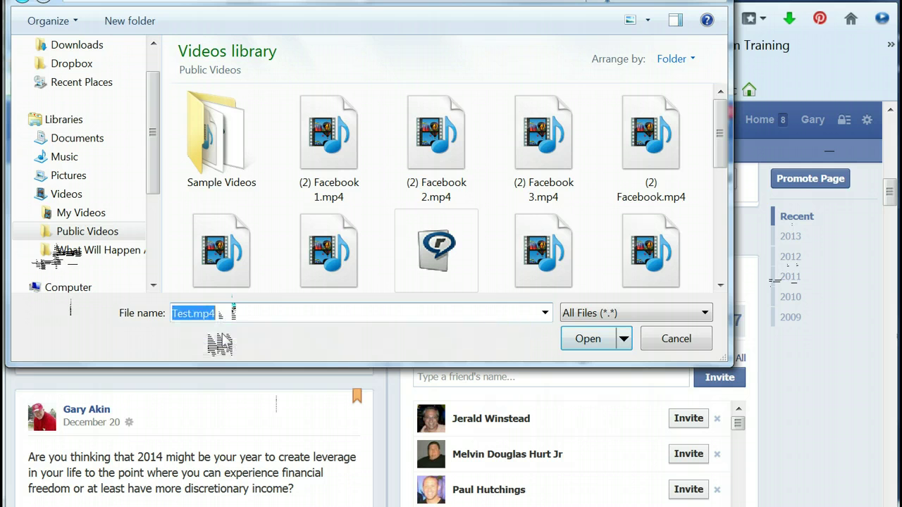
click(678, 341)
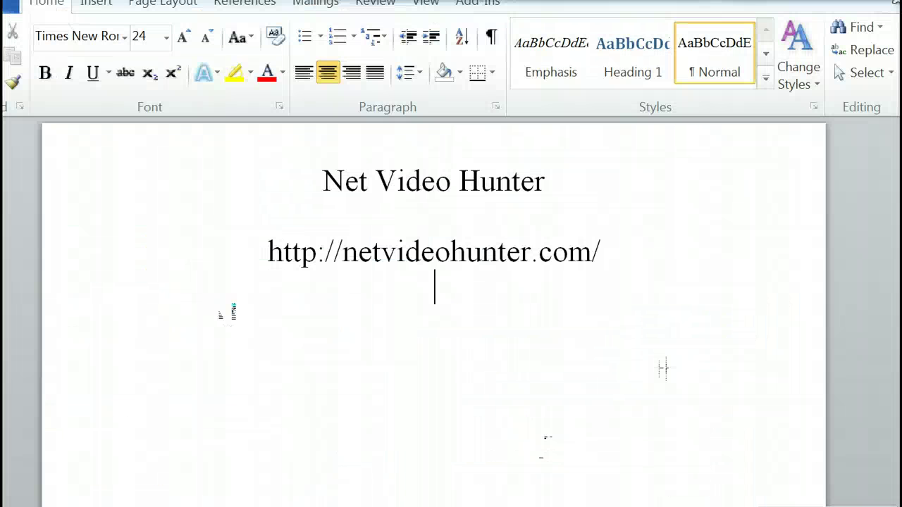
click(373, 362)
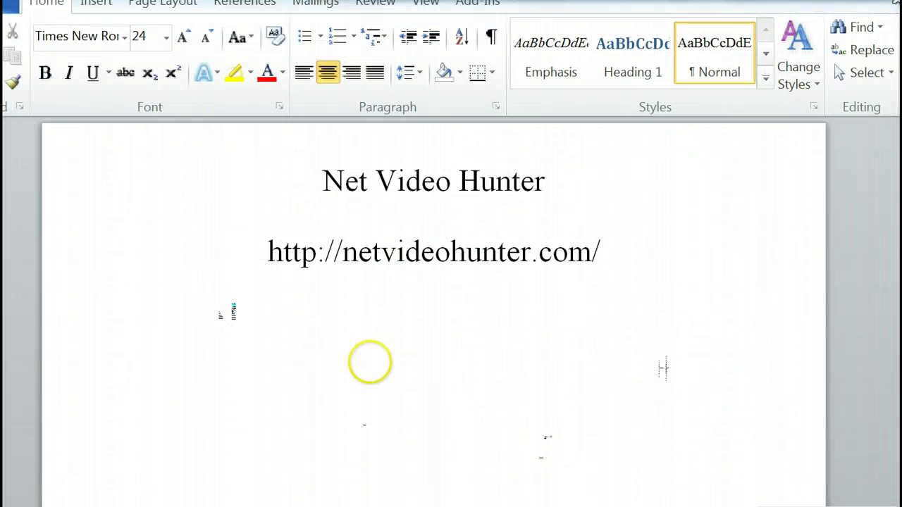